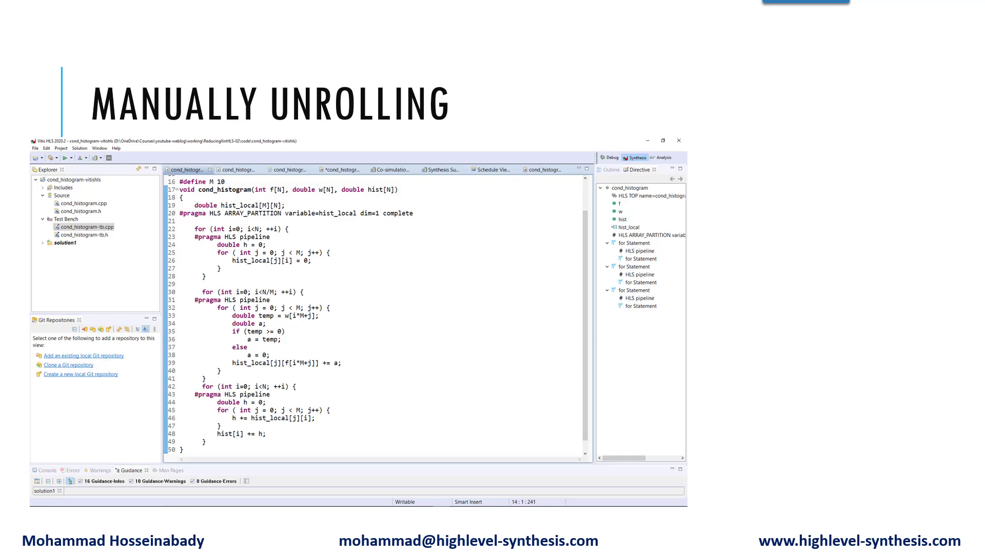
Step: Reveal the unrolled design's performance profile: latency 2668 versus 8004, a threefold speed-up
key(Right)
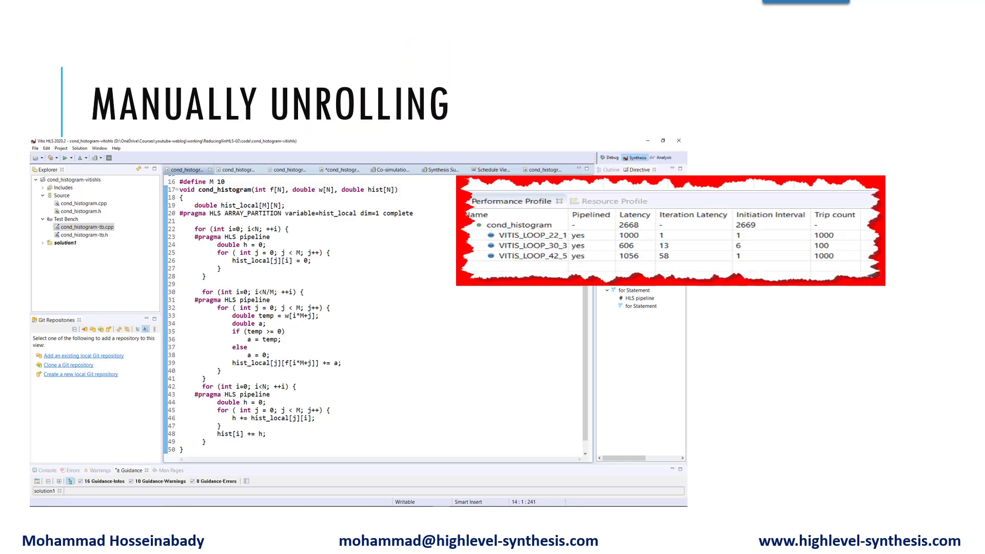